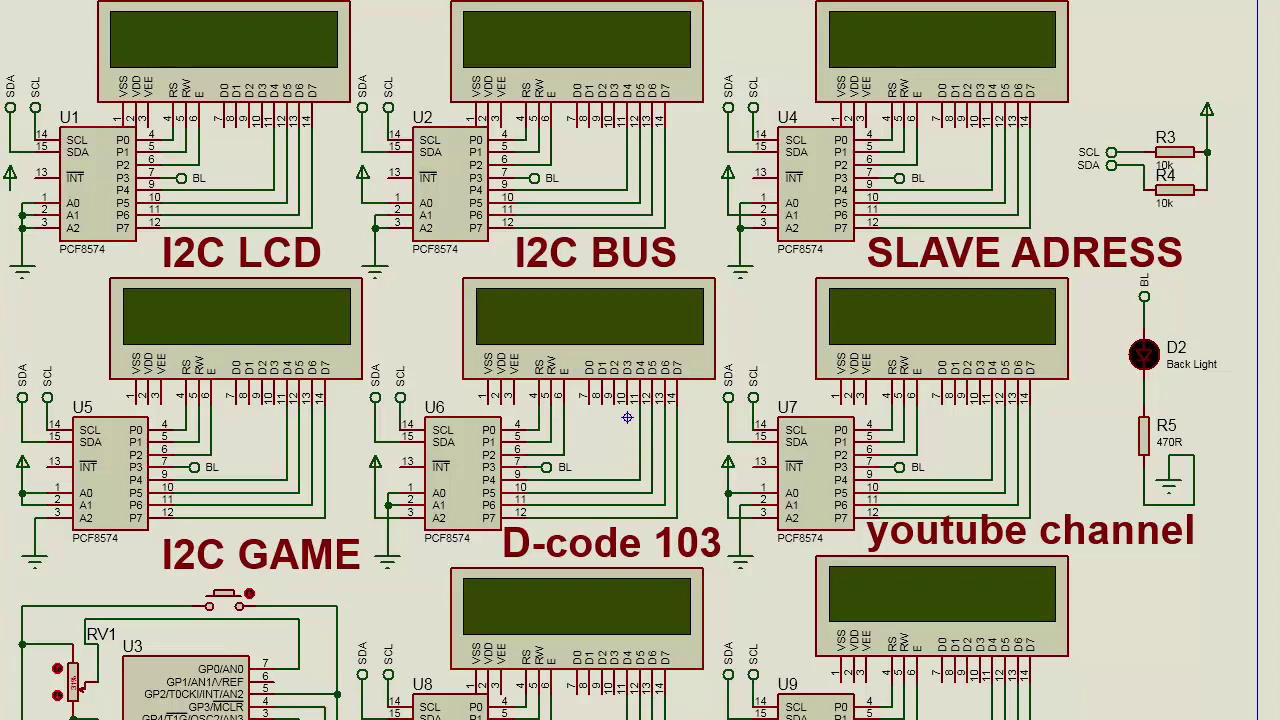
Run the simulation so the PIC writes the PCF8574 I2C LCD titles and ADC value 0317.
key("F12")
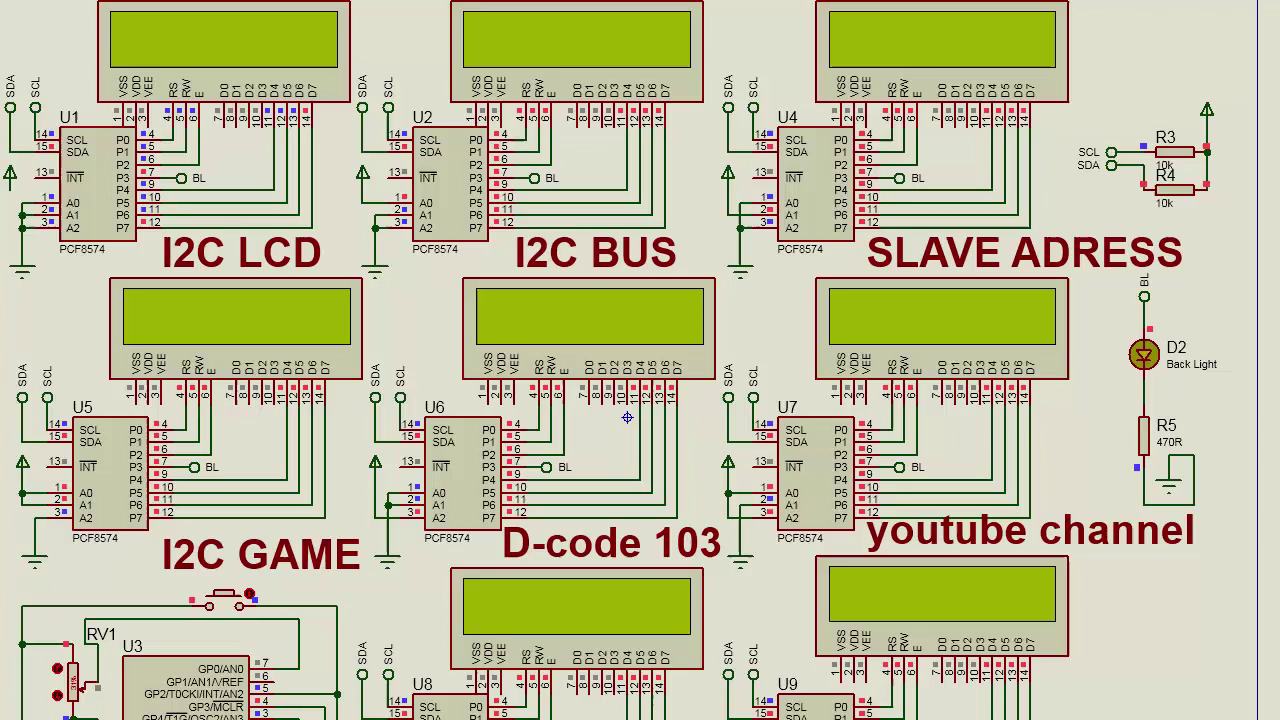